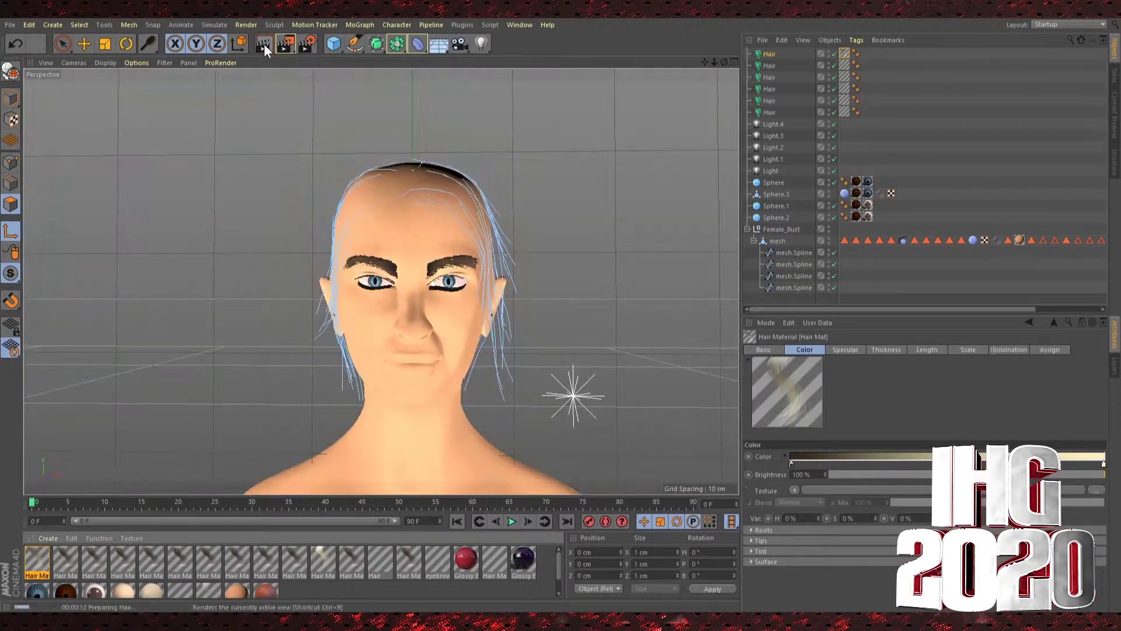
- Render the current view to preview the bust's long white hair at 5000 count
click(264, 44)
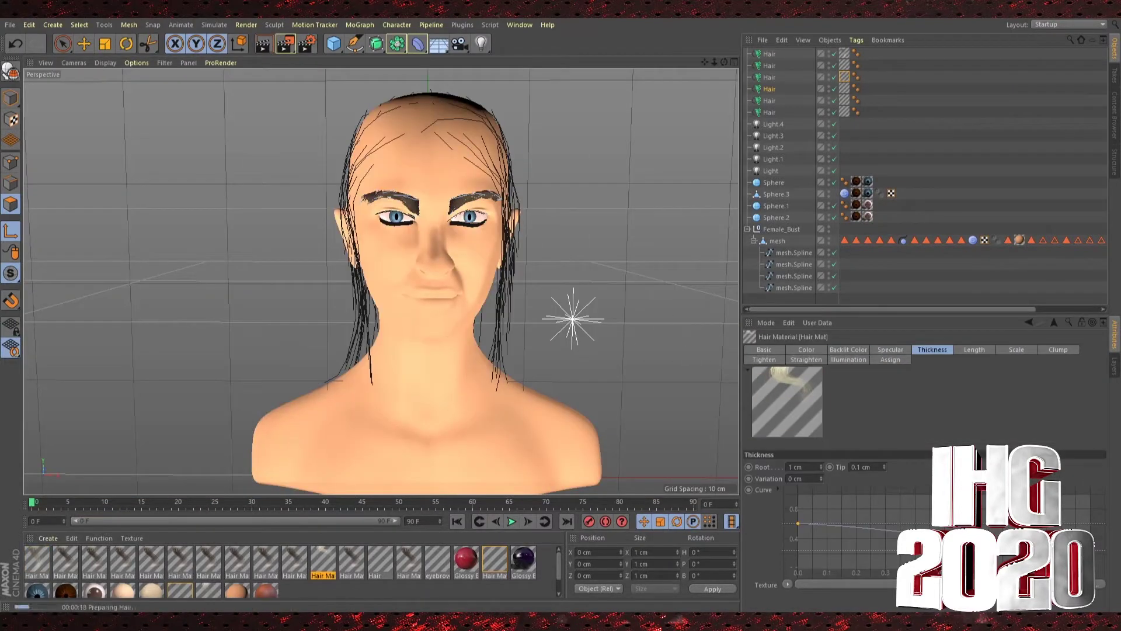
- Re-render the view to check the dense pale-blond hair, dark brows and blue eyes
click(266, 45)
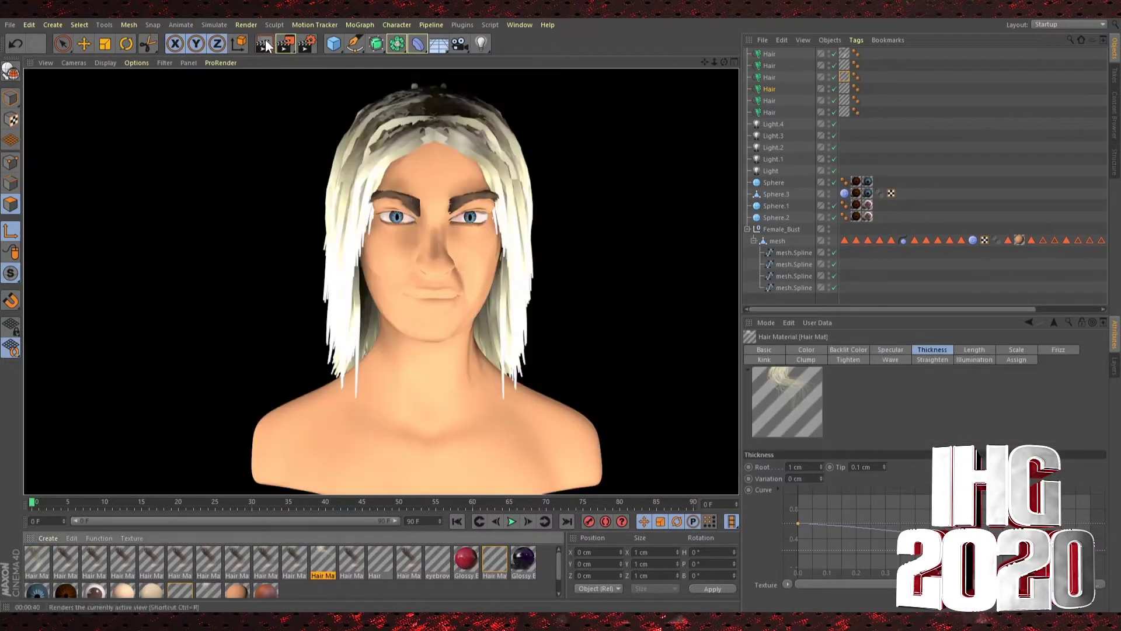